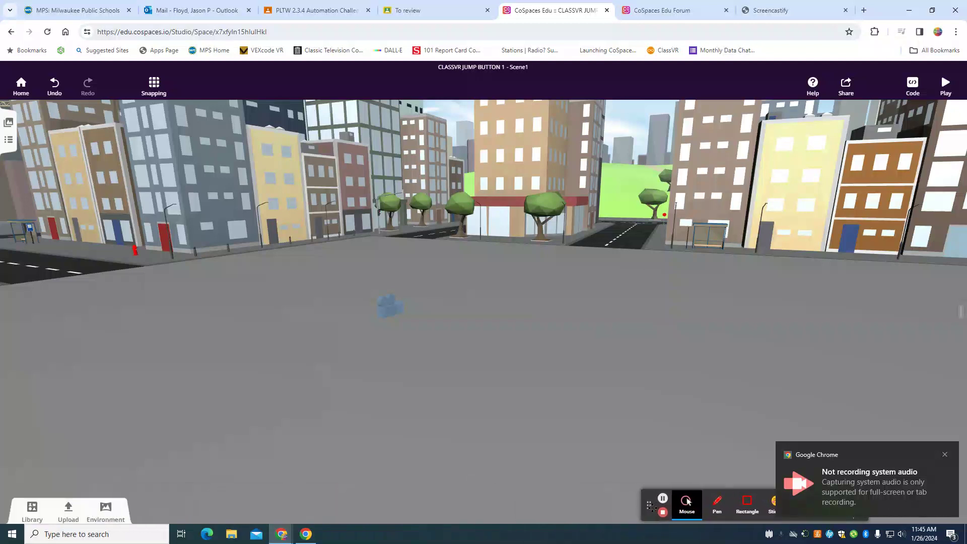
- Dismiss the Chrome notification covering the CoSpaces city scene
left_click(945, 455)
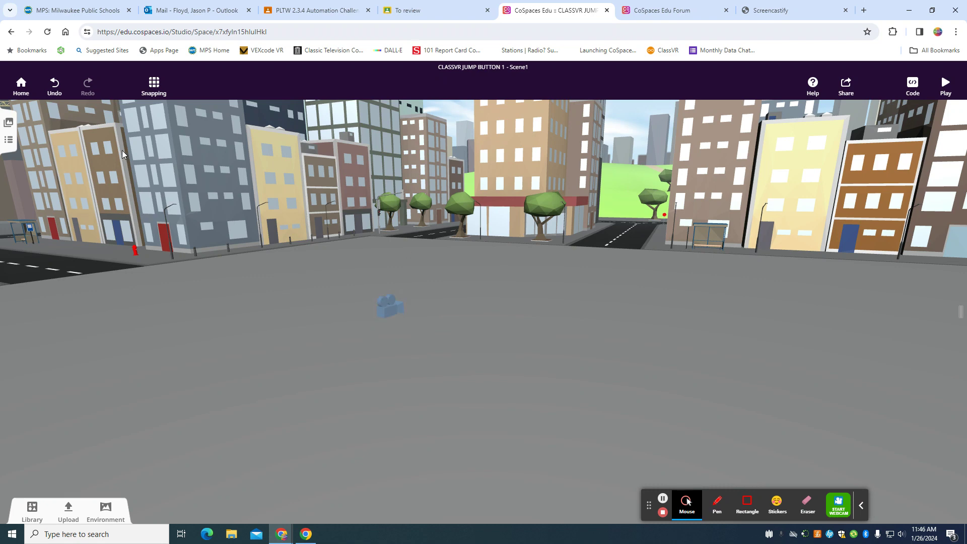
- Drag the blue Circle from Library > Building into the city scene
left_click(31, 509)
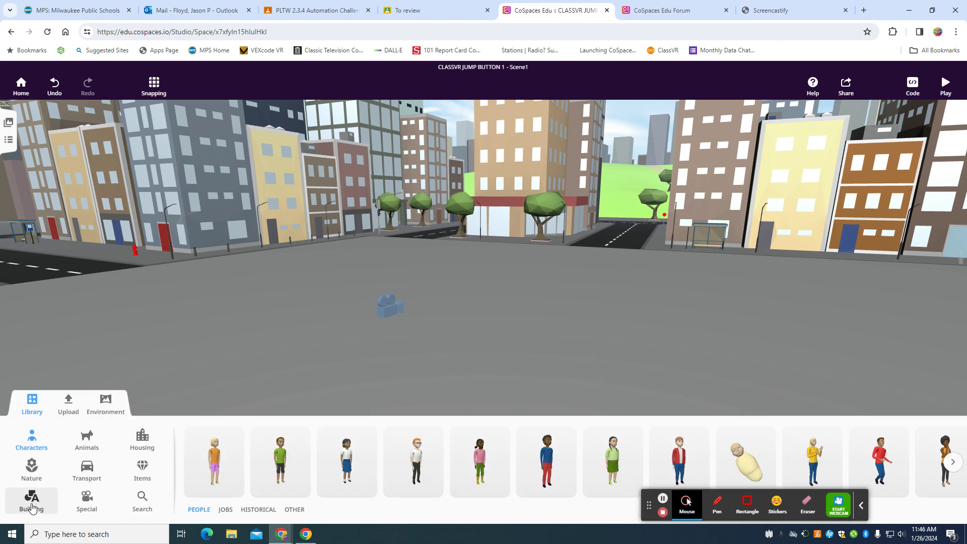
left_click(49, 509)
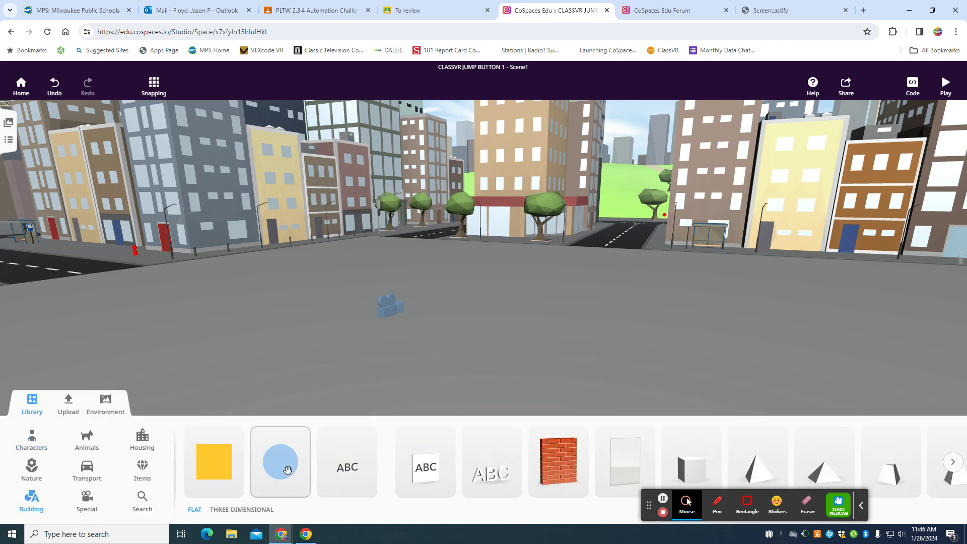
left_click_drag(285, 466, 513, 308)
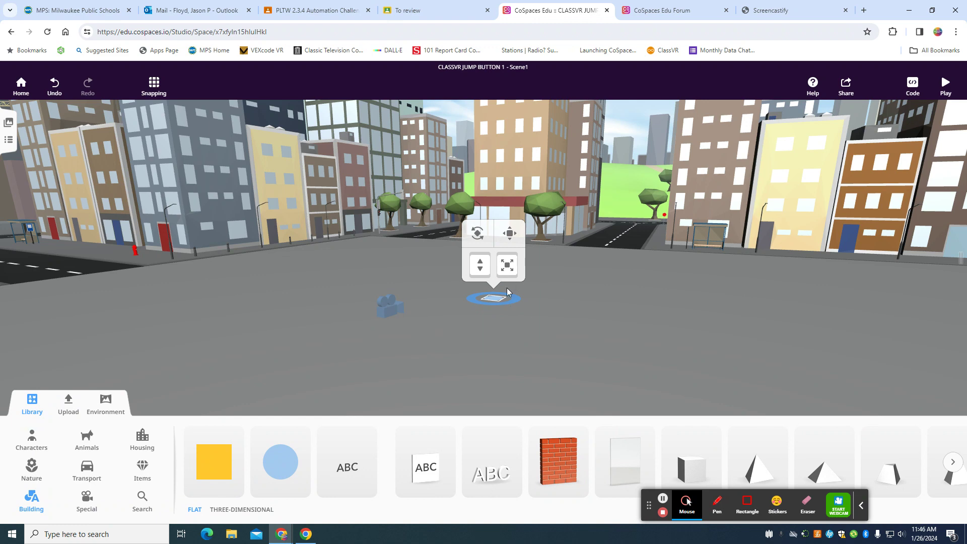
- Rotate the circle about -81° so it stands upright
left_click(482, 242)
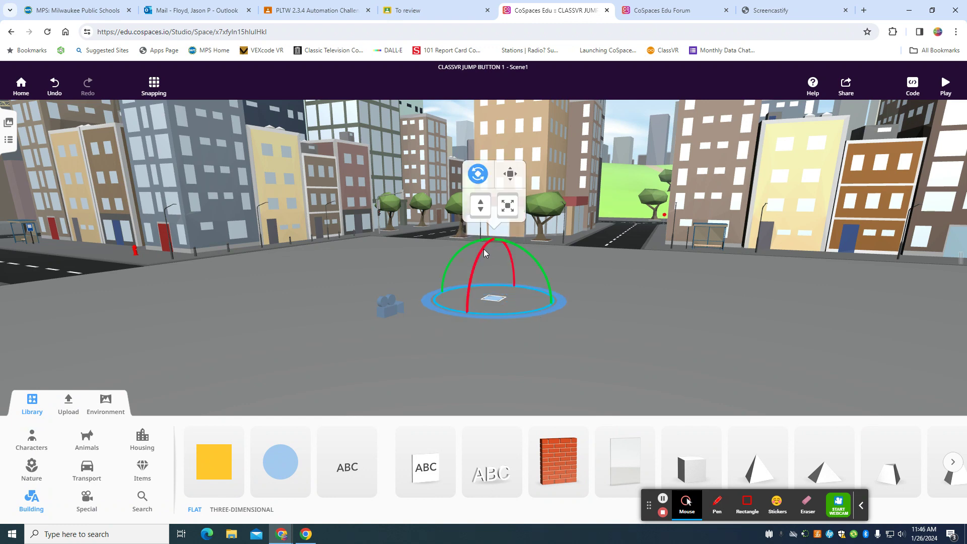
left_click(479, 249)
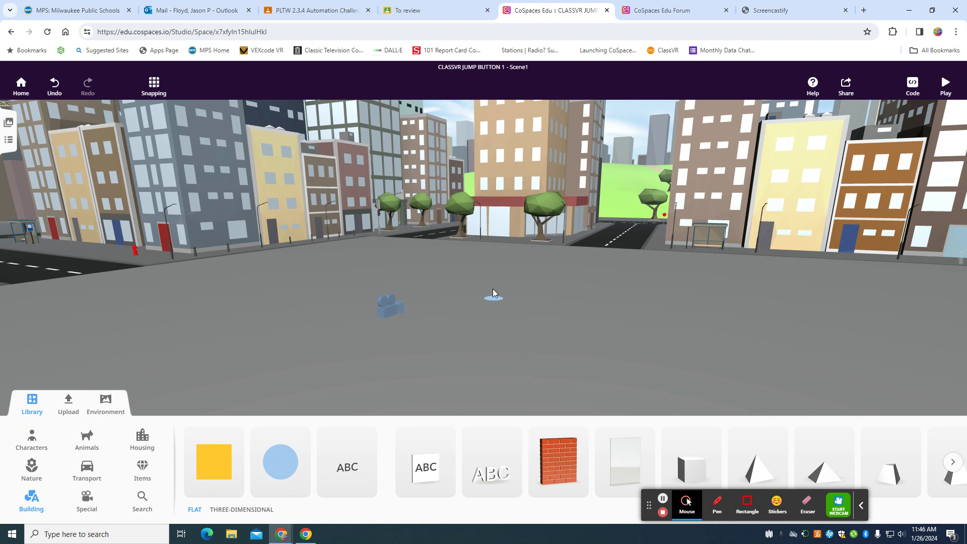
left_click(497, 301)
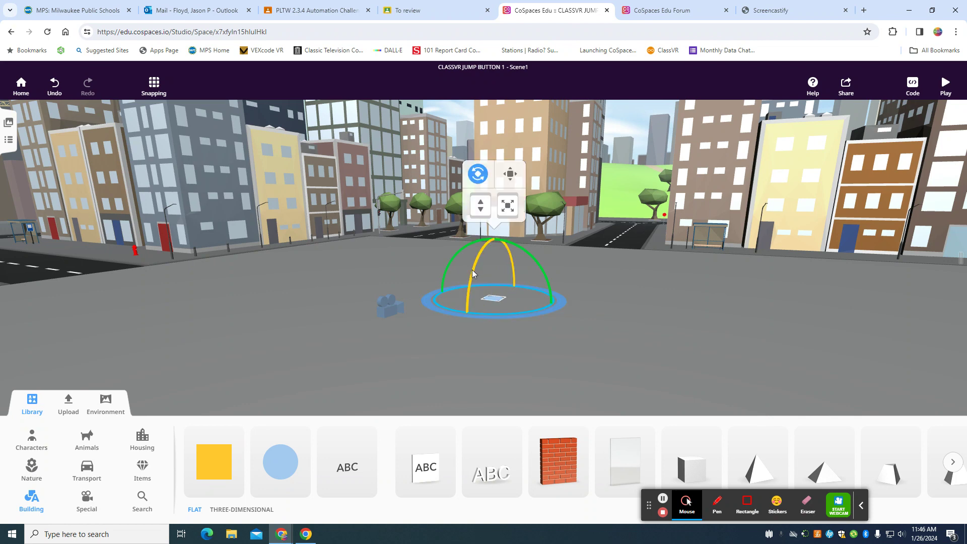
left_click_drag(473, 267, 455, 324)
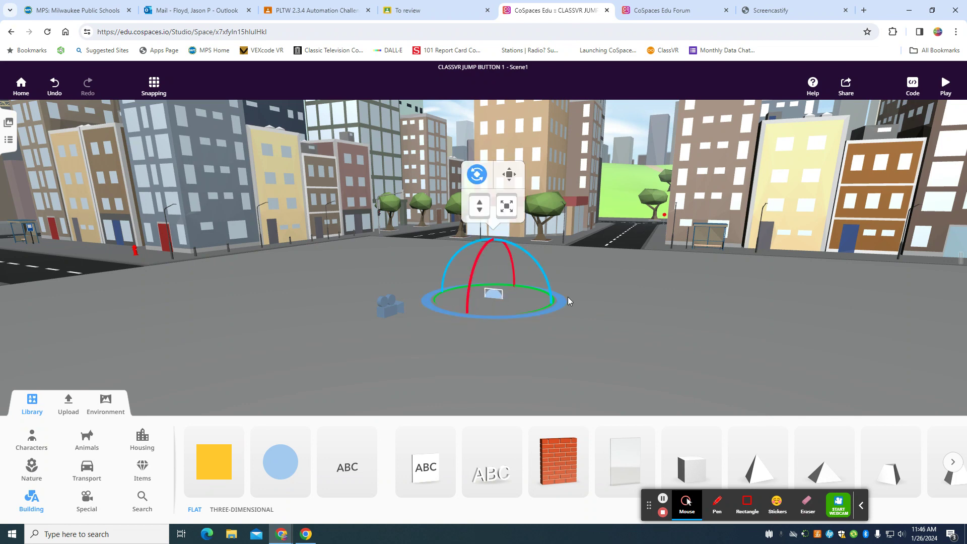
left_click(477, 174)
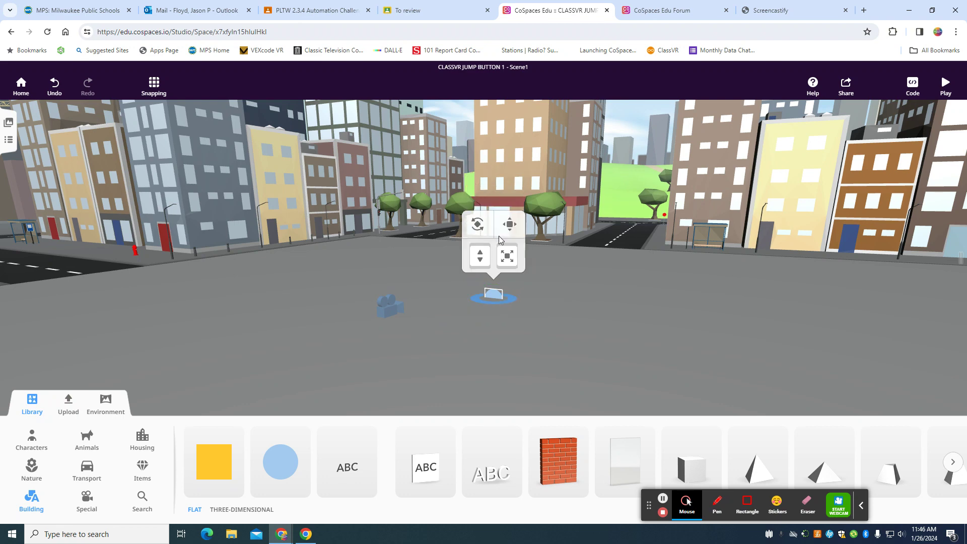
left_click(495, 296)
- Raise the upright circle above the ground with the move gizmo and fine-tune its height
left_click(509, 224)
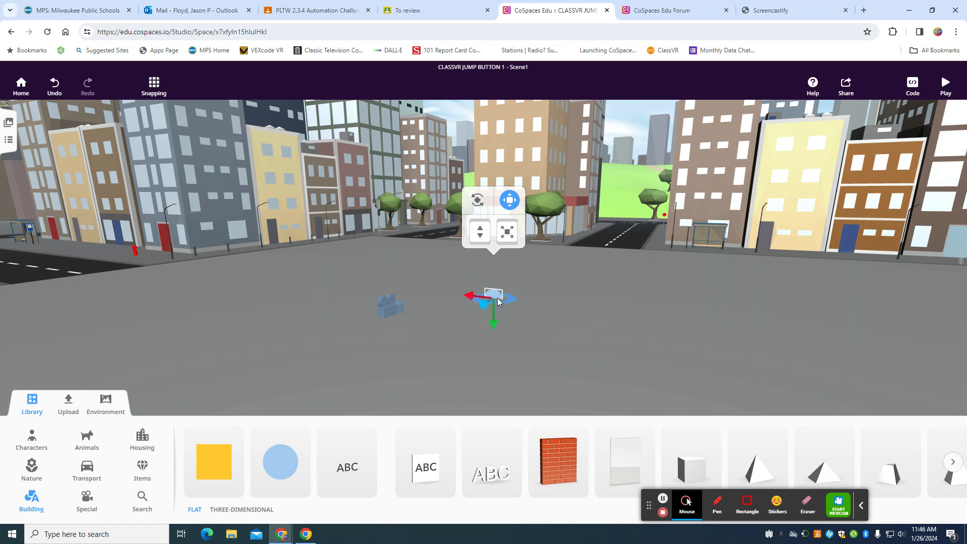
left_click_drag(495, 328, 493, 277)
left_click(391, 312)
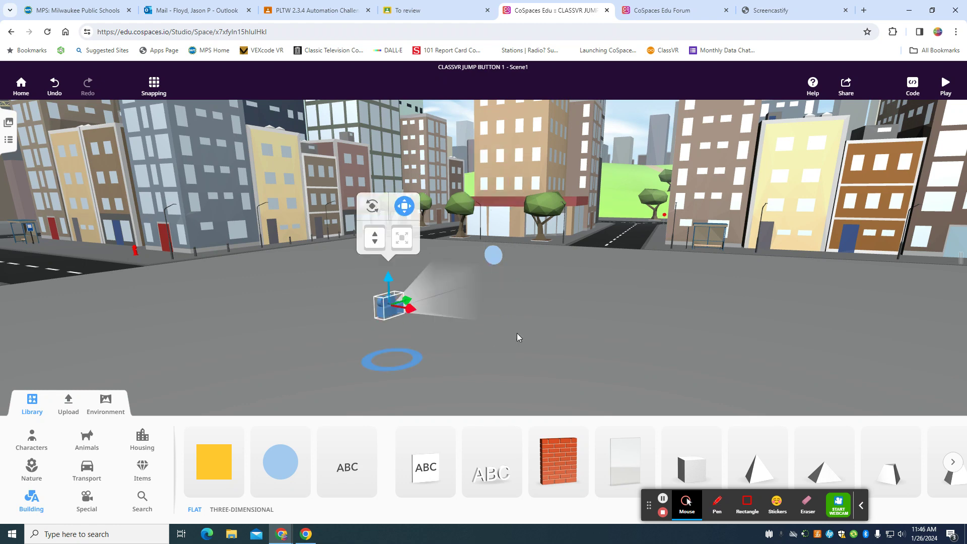
left_click_drag(526, 342, 550, 328)
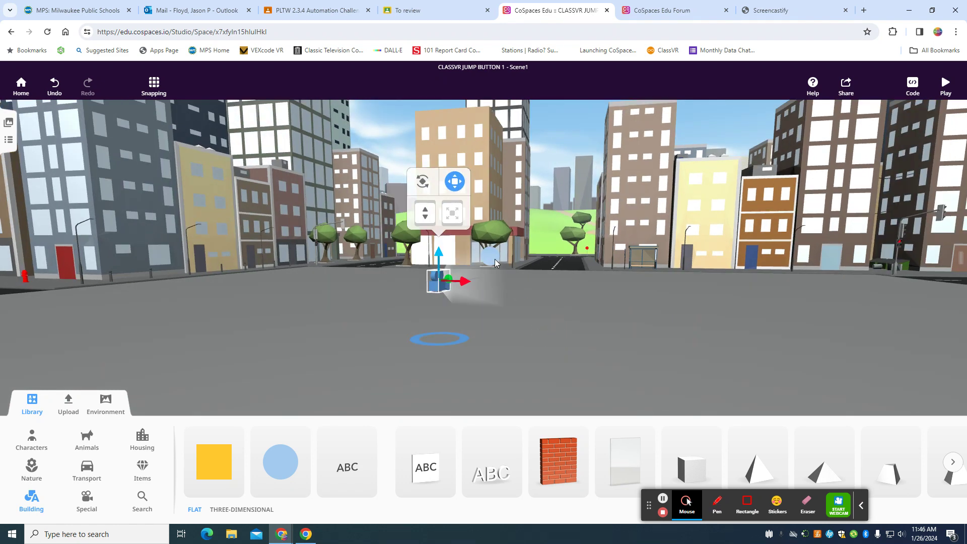
left_click(492, 276)
left_click_drag(492, 277, 492, 291)
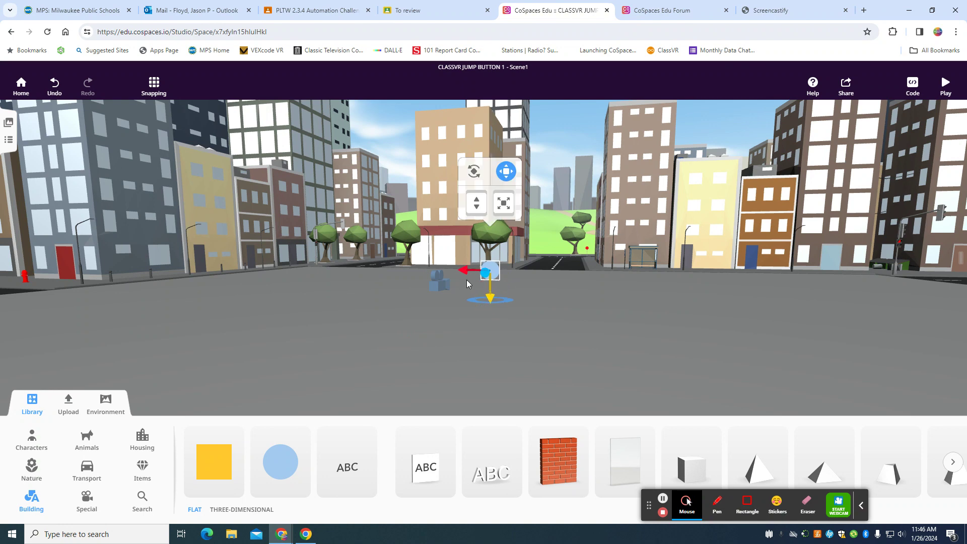
- Orbit the view and nudge the circle slightly to the right
left_click(456, 346)
left_click(449, 291)
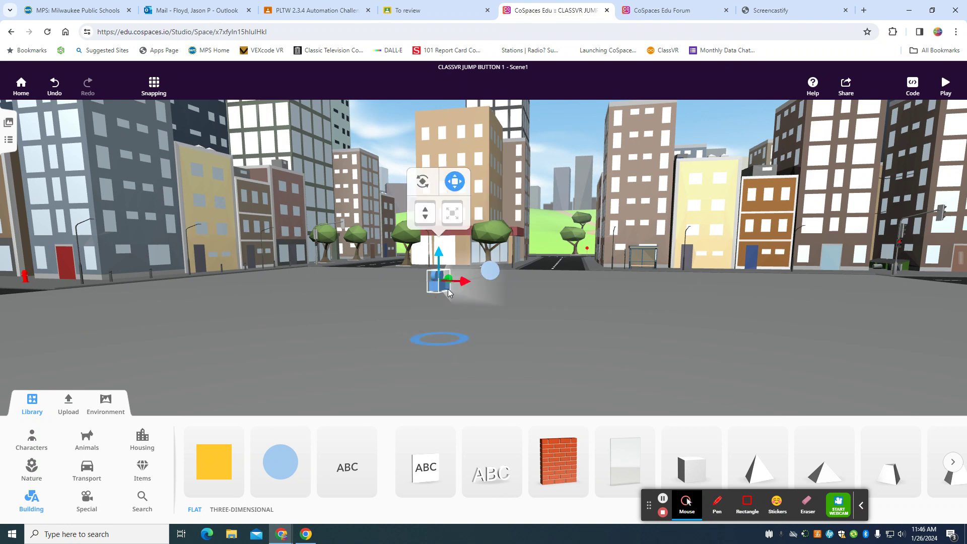
left_click_drag(518, 314, 531, 327)
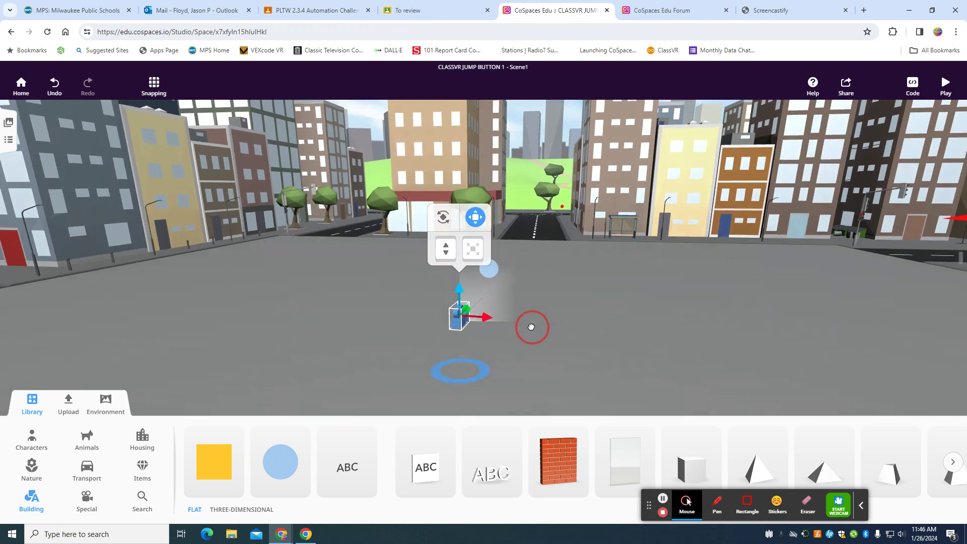
left_click(492, 274)
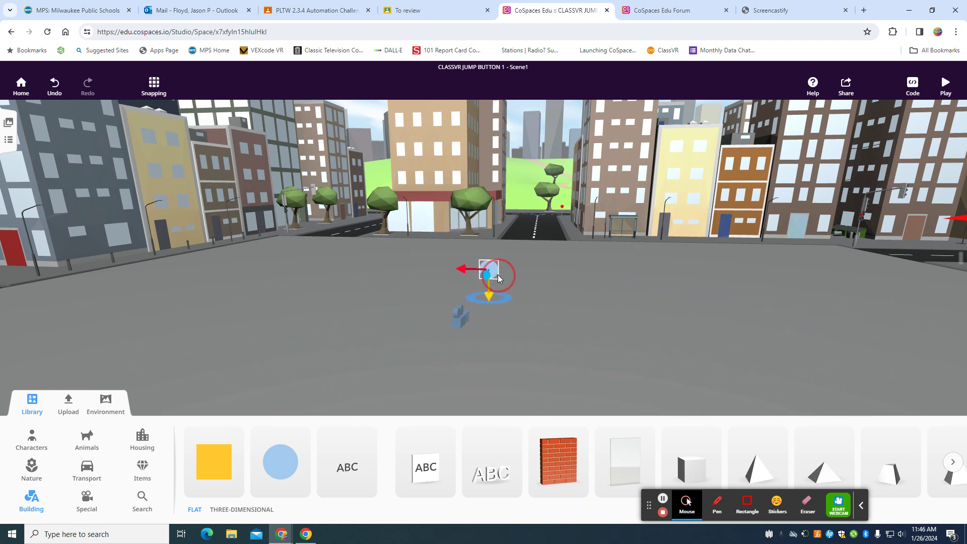
left_click_drag(463, 271, 476, 270)
- Slide the circle further right so it stands in the plaza in front of the camera
left_click(459, 321)
left_click_drag(574, 352, 597, 346)
left_click(508, 270)
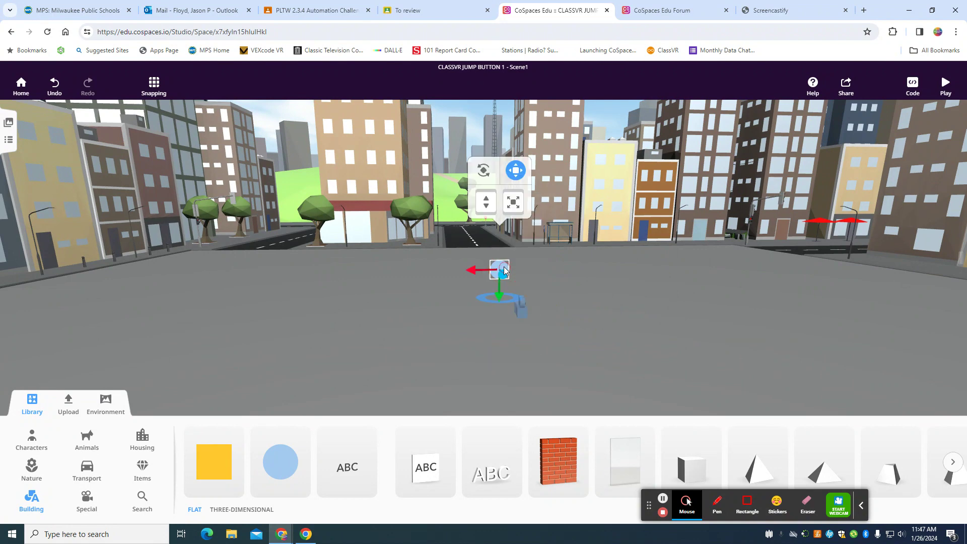
left_click_drag(475, 270, 487, 271)
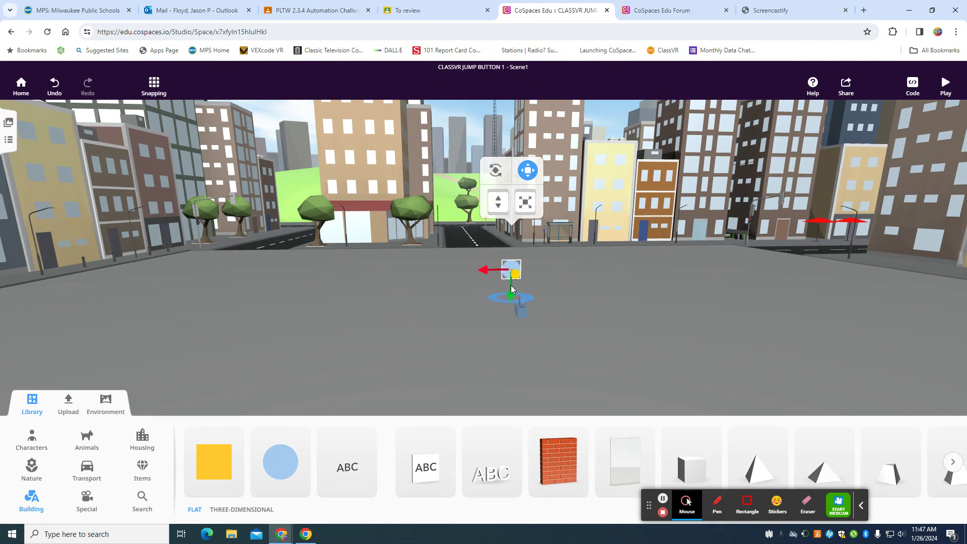
left_click(509, 277)
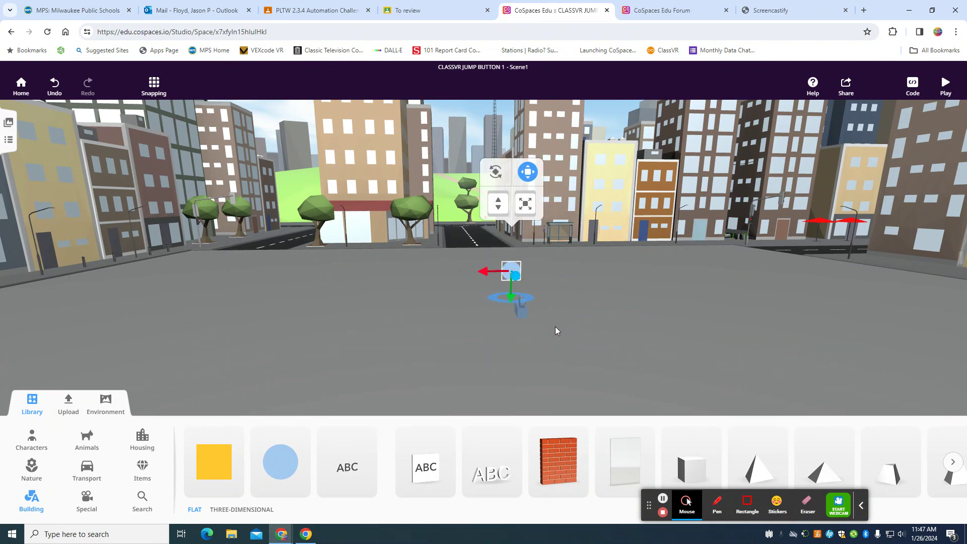
left_click(521, 308)
left_click_drag(607, 339, 536, 348)
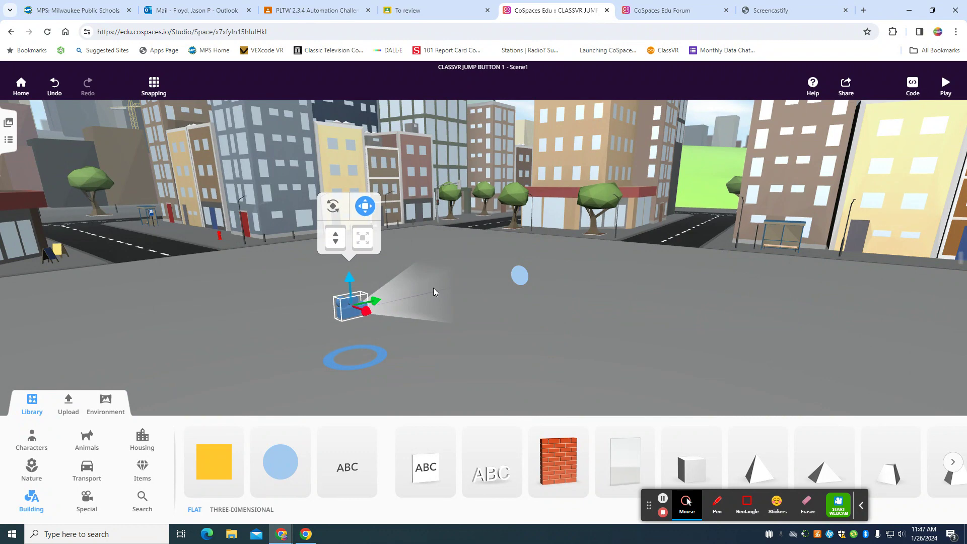
left_click(517, 281)
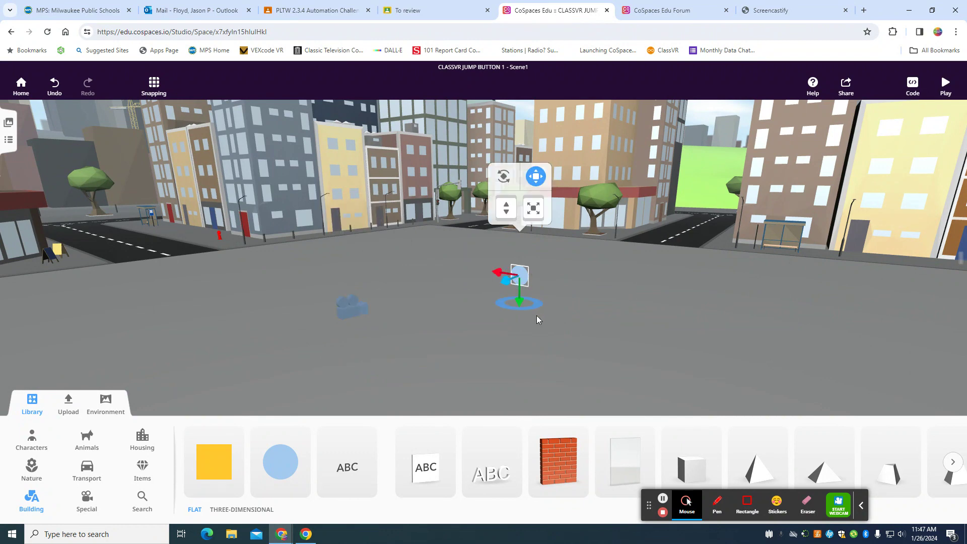
- Turn on Use in CoBlocks for the circle and rename it 'Jump Button'
right_click(506, 278)
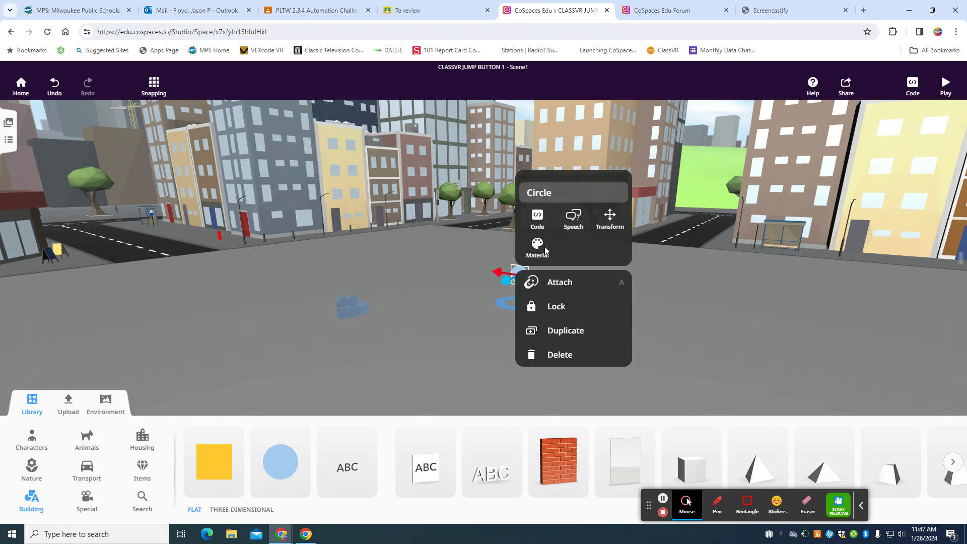
left_click(536, 218)
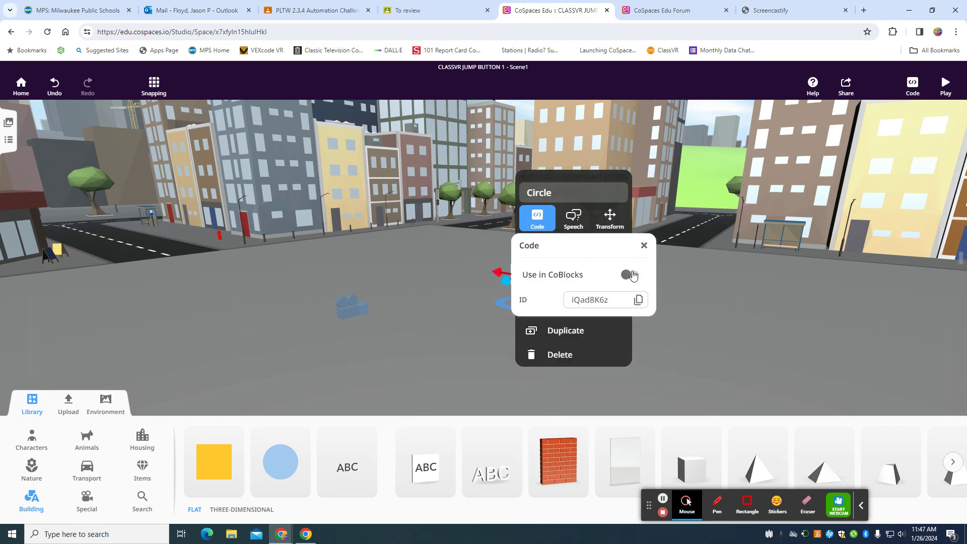
left_click(628, 275)
double_click(579, 198)
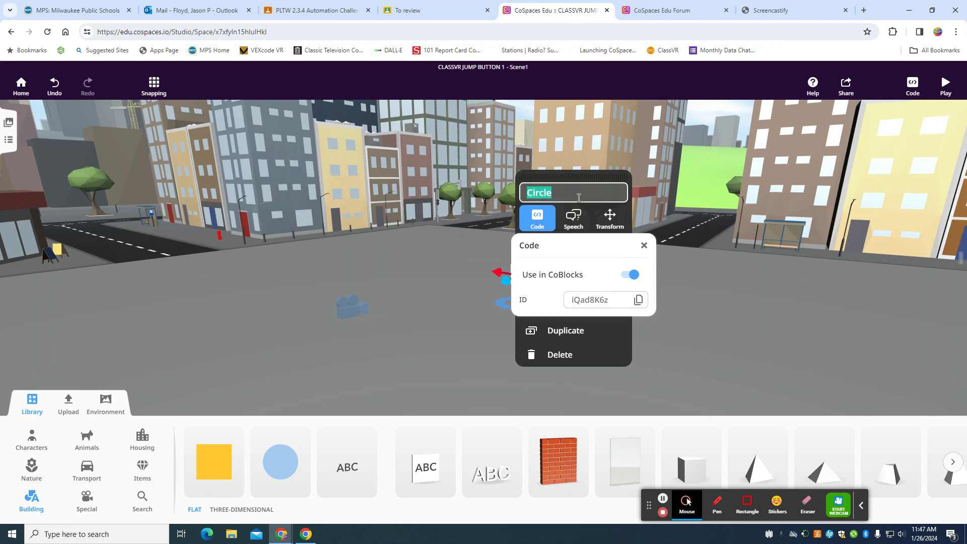
type("Jump Button")
left_click(637, 369)
- Keep the camera's movement mode set to Walk
left_click(361, 309)
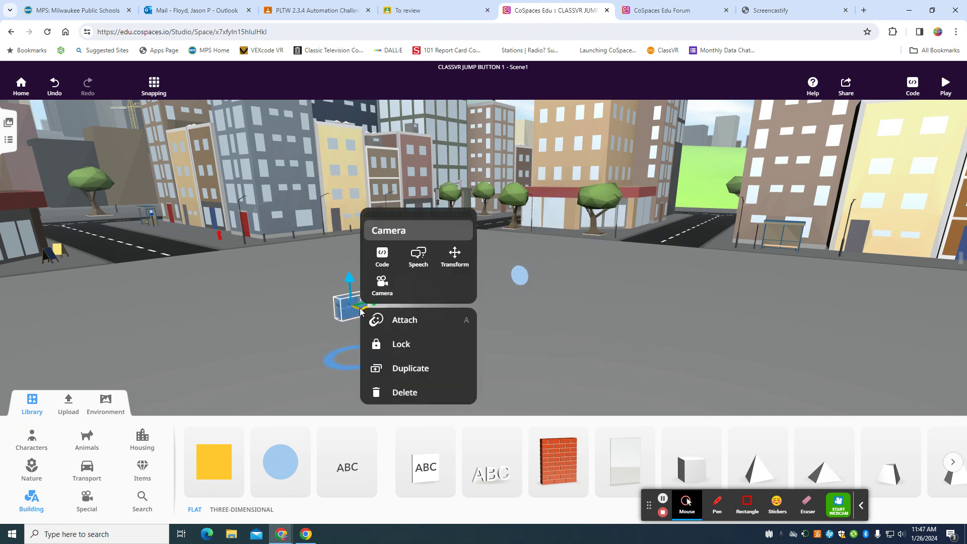
left_click(381, 283)
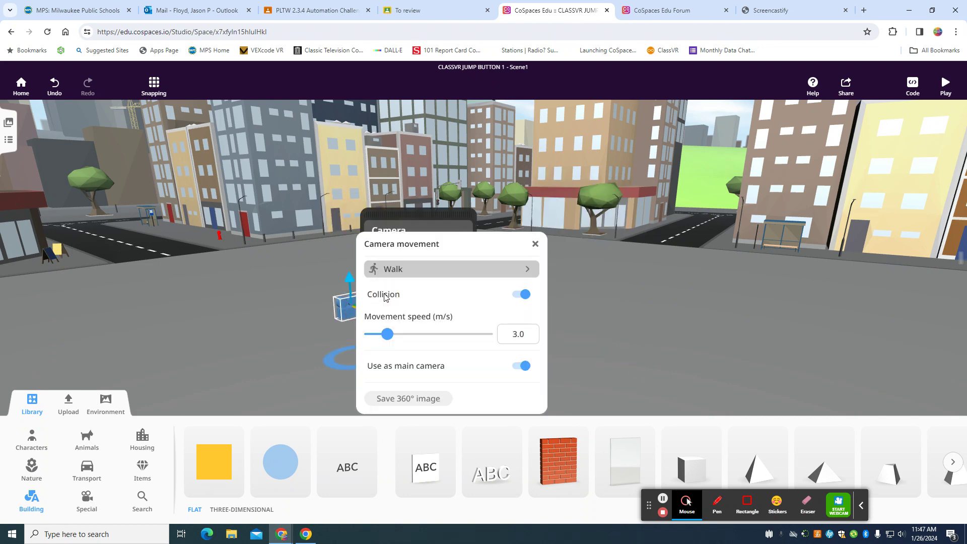
left_click(404, 269)
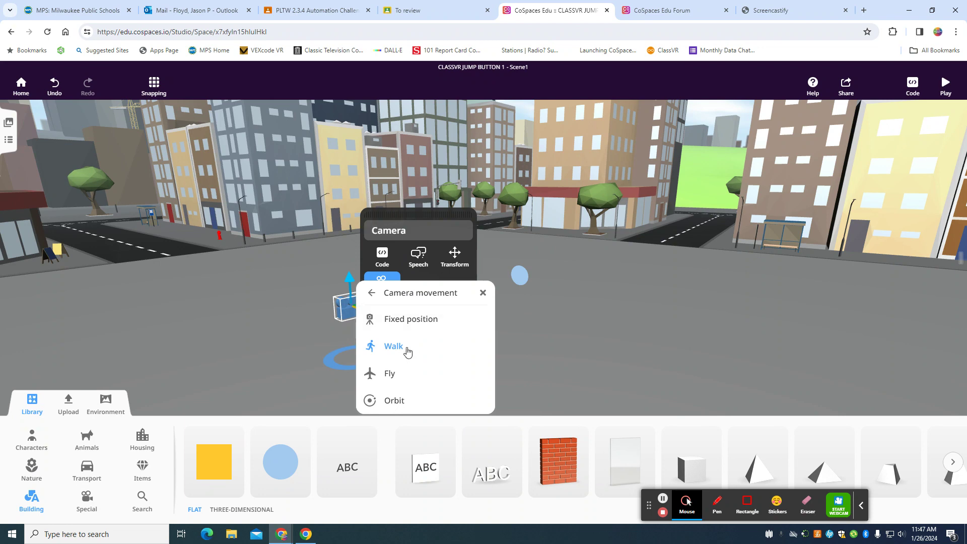
left_click(409, 349)
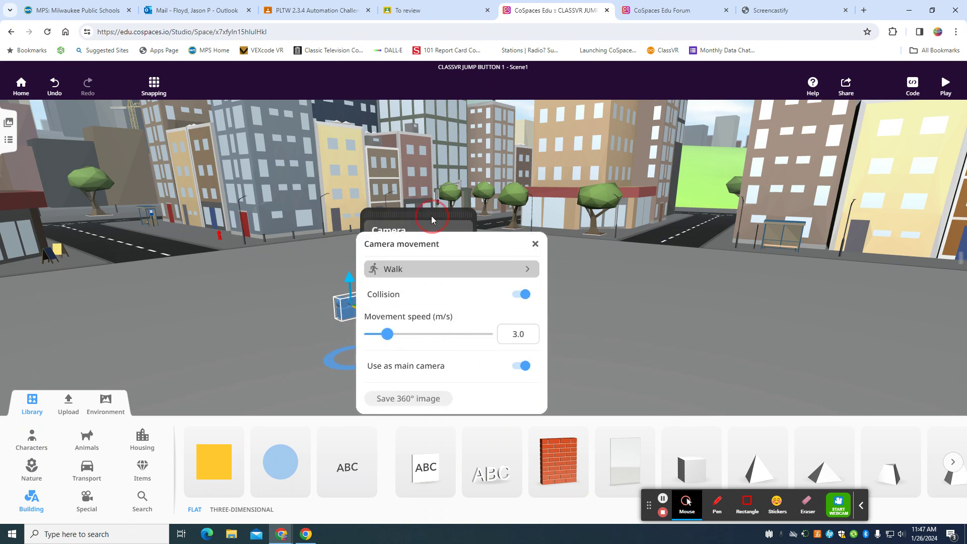
left_click(534, 244)
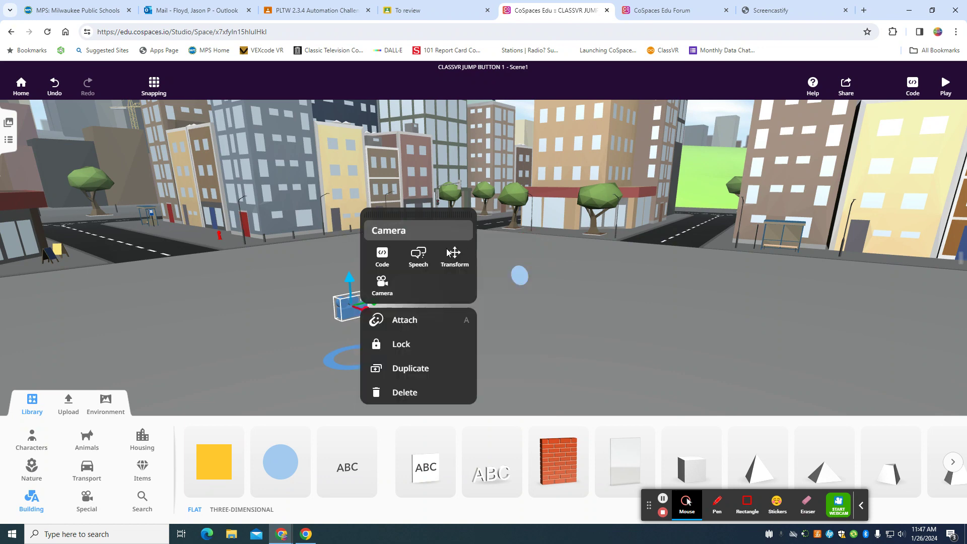
- Turn on Use in CoBlocks for the camera
left_click(382, 266)
left_click(476, 313)
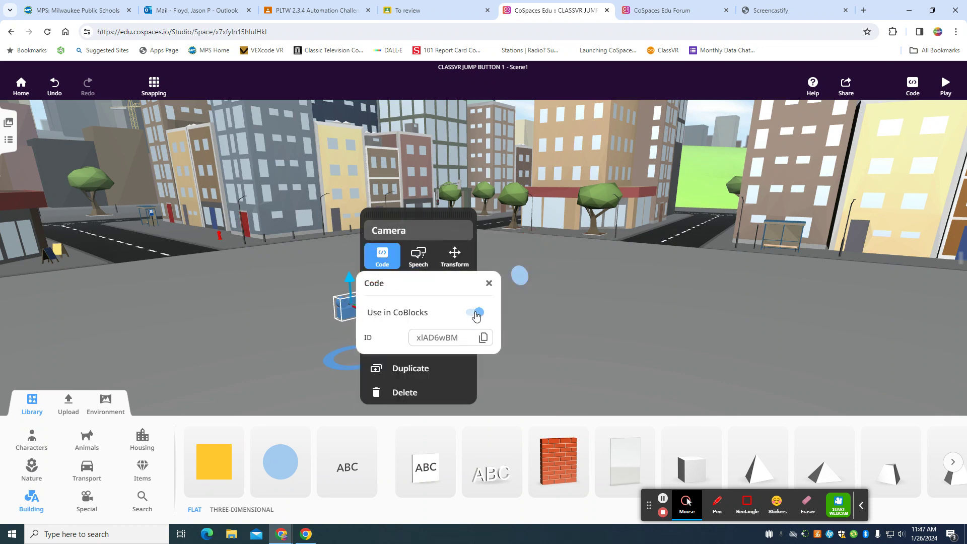
left_click(489, 282)
- Nest Jump Button under Camera in the object list so it follows the view
left_click(8, 142)
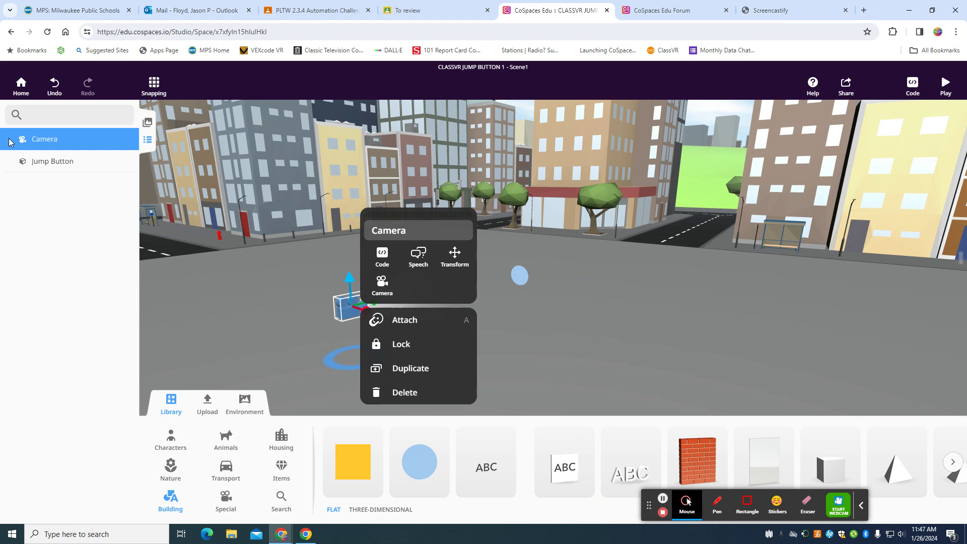
left_click(128, 163)
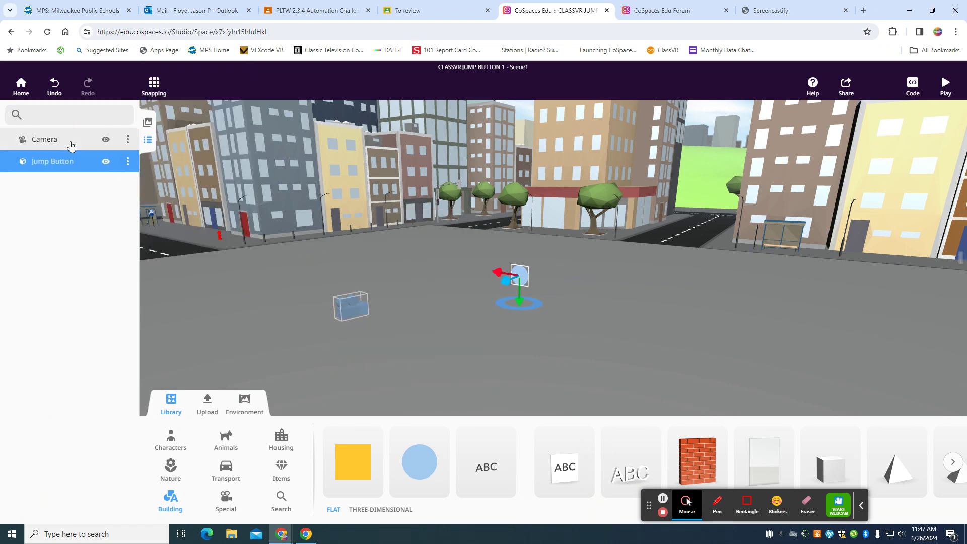
left_click_drag(71, 146, 69, 146)
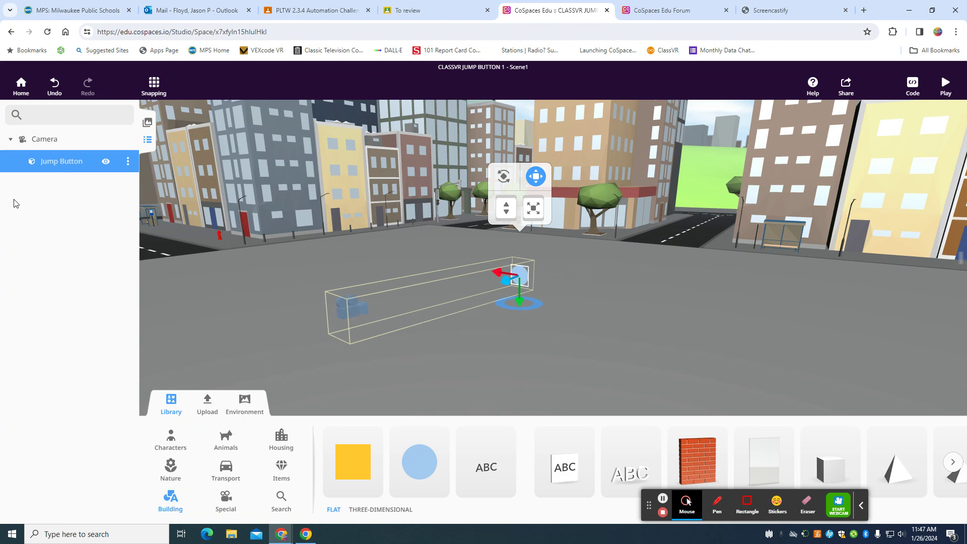
left_click_drag(488, 397, 538, 393)
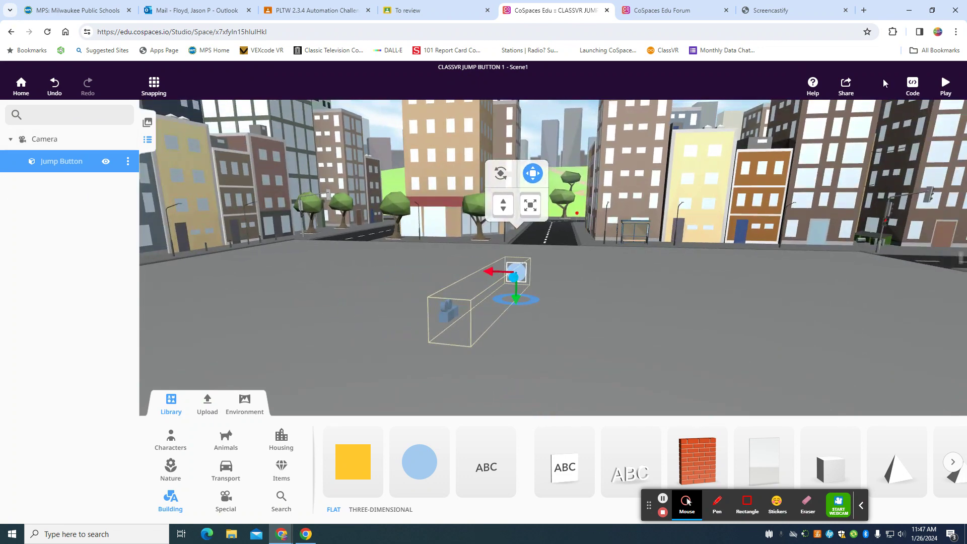
- Add a 'when Jump Button is clicked' event to the CoBlocks script
left_click(919, 95)
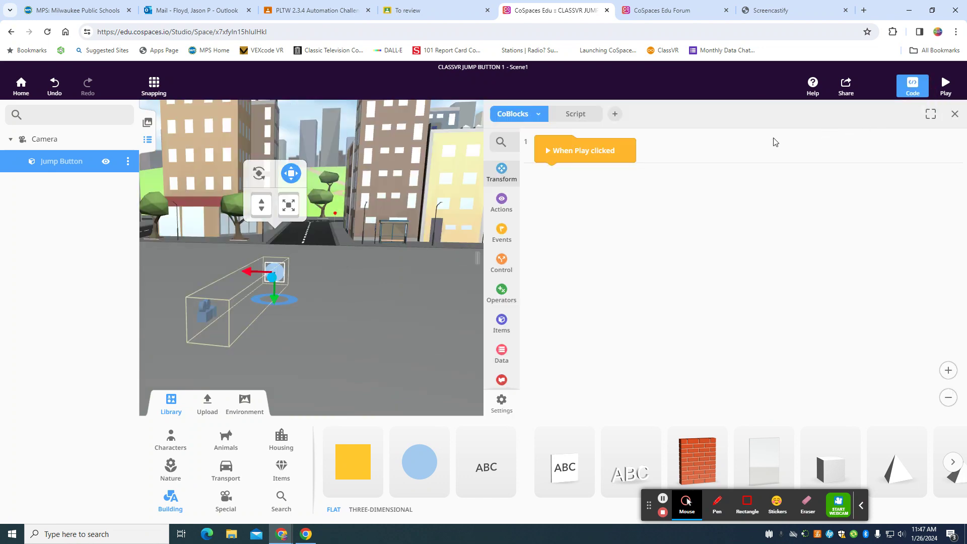
left_click(502, 230)
left_click_drag(537, 204, 652, 170)
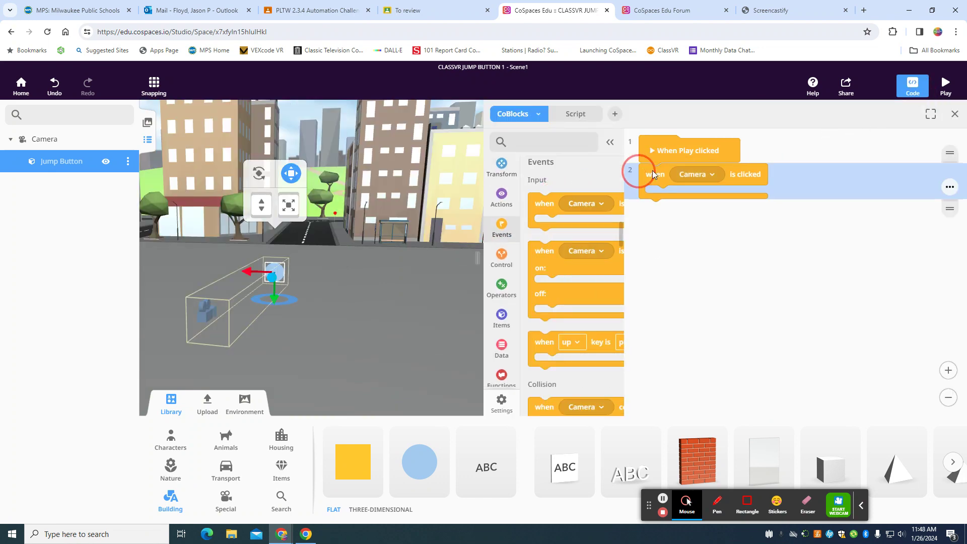
left_click(705, 174)
left_click(715, 219)
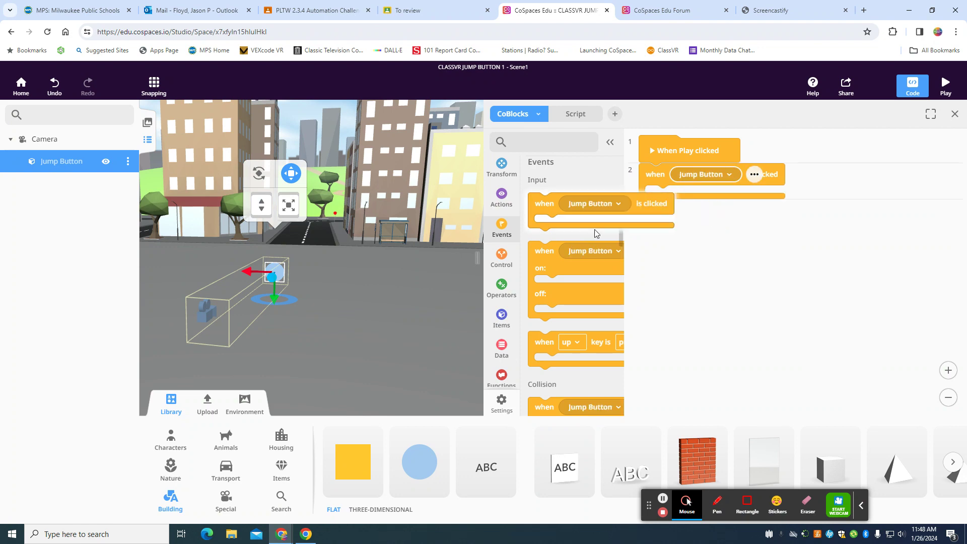
- Place a Transform move block inside it that moves Camera up
left_click(515, 174)
left_click_drag(553, 221, 660, 204)
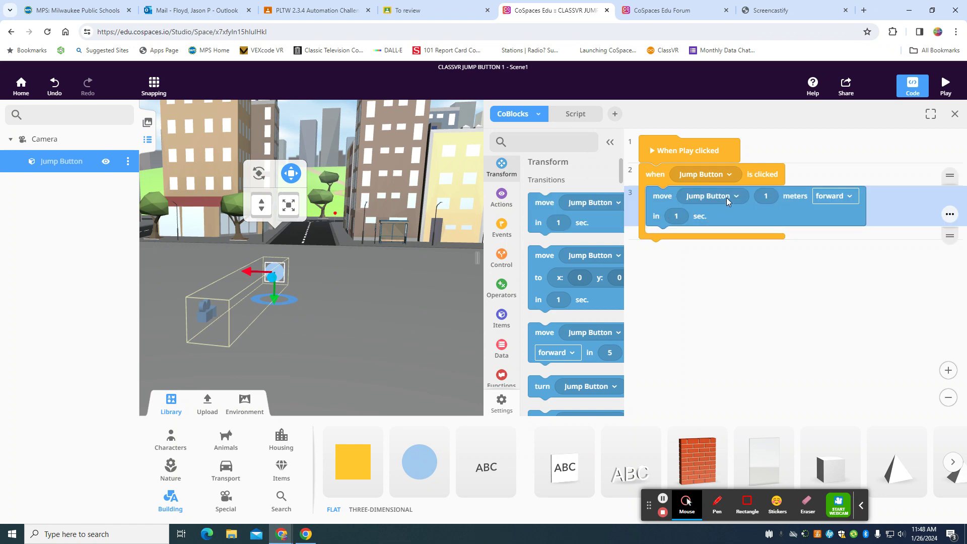
left_click(727, 200)
left_click(727, 242)
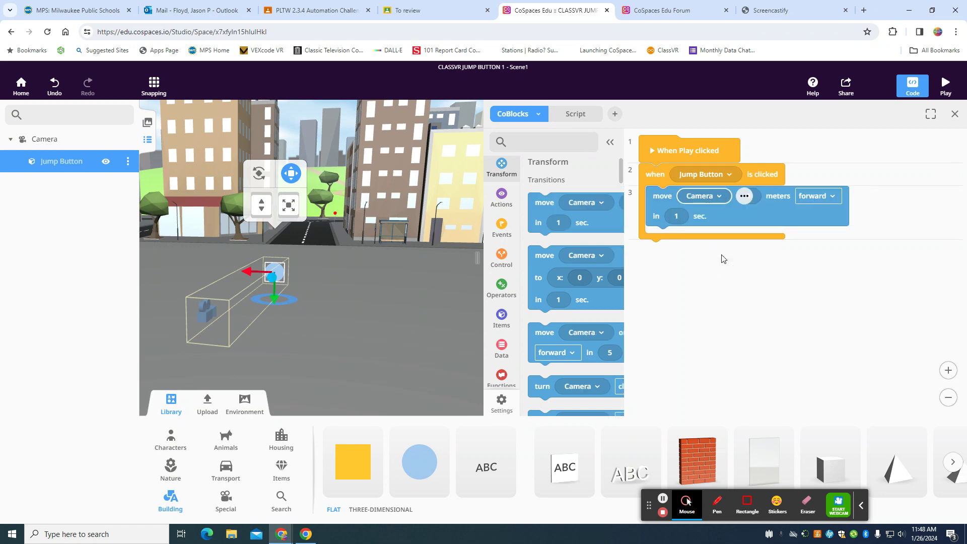
left_click(816, 196)
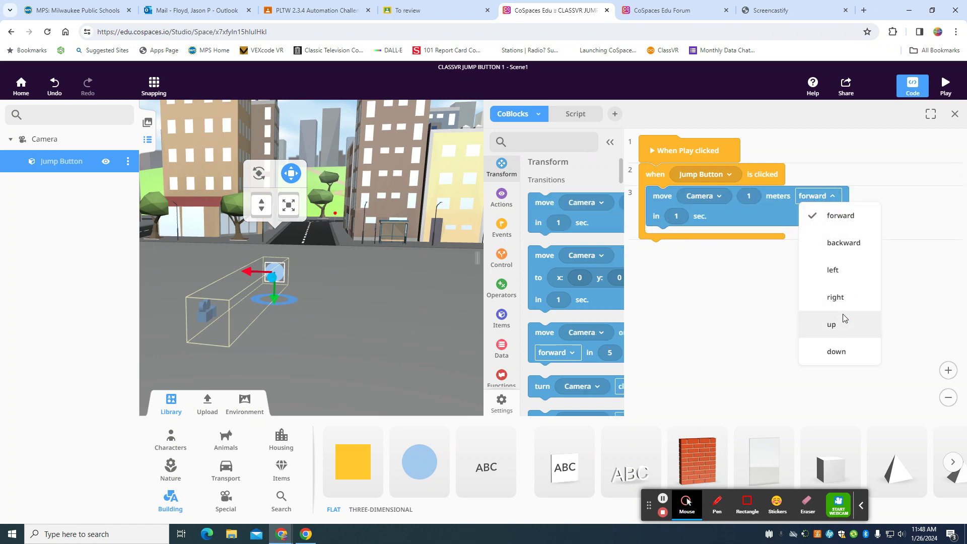
left_click(832, 323)
- Set the move distance to 5 meters and the duration to 0.5 seconds
left_click(748, 195)
type("5")
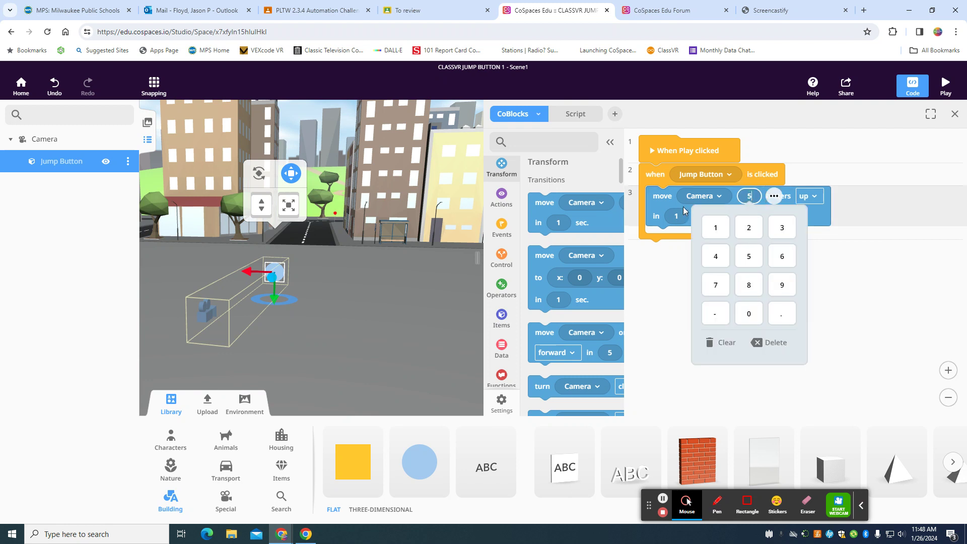
left_click(677, 218)
left_click(678, 217)
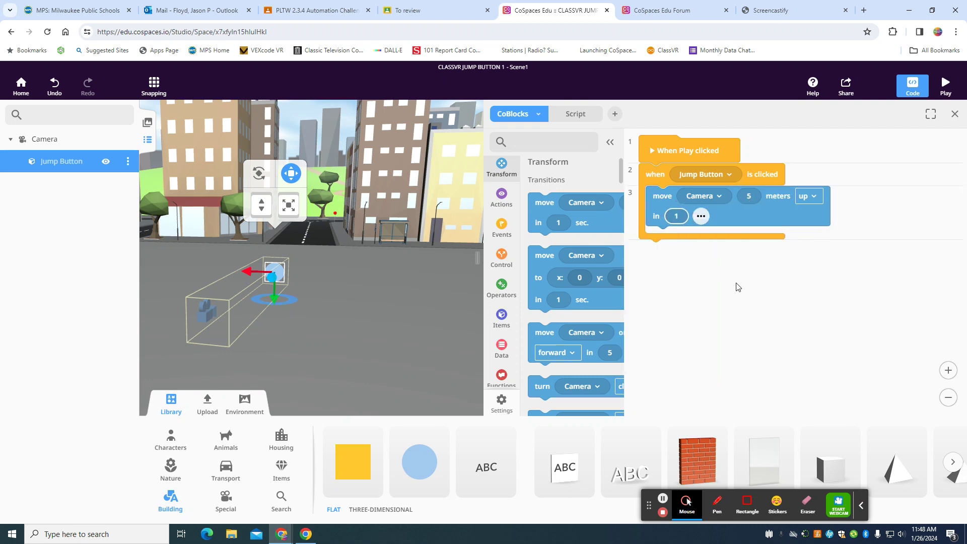
left_click(676, 216)
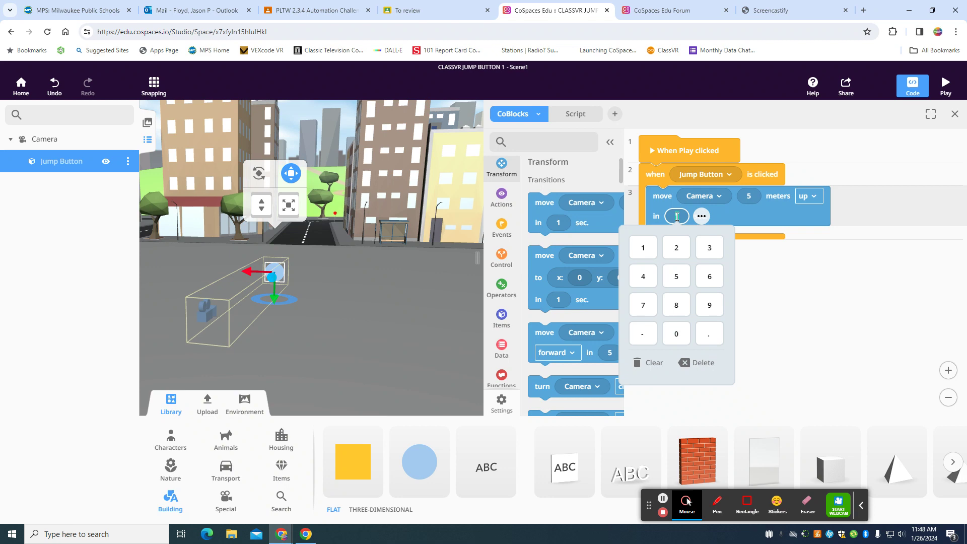
type("0.5")
left_click(783, 282)
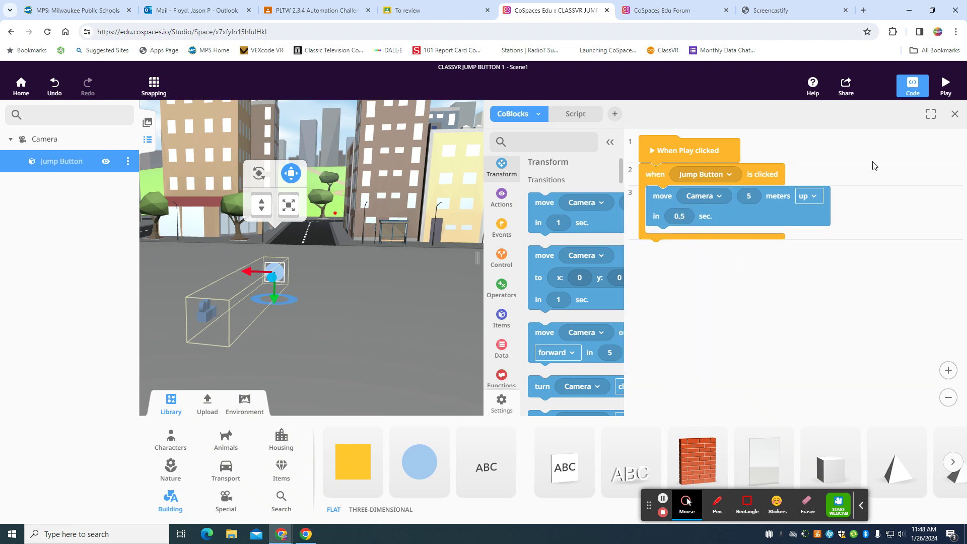
- Play the scene and click the jump button several times to test the camera lift
left_click(944, 88)
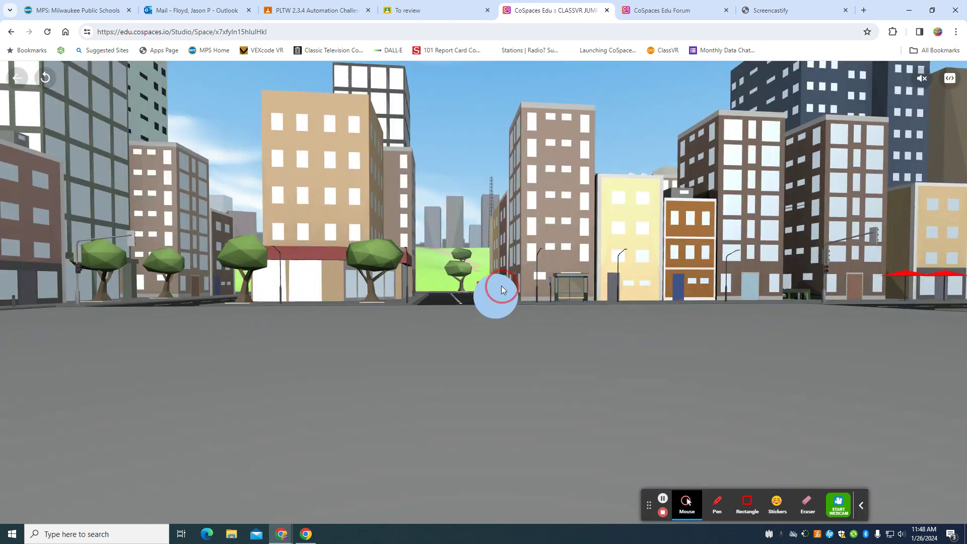
left_click(501, 288)
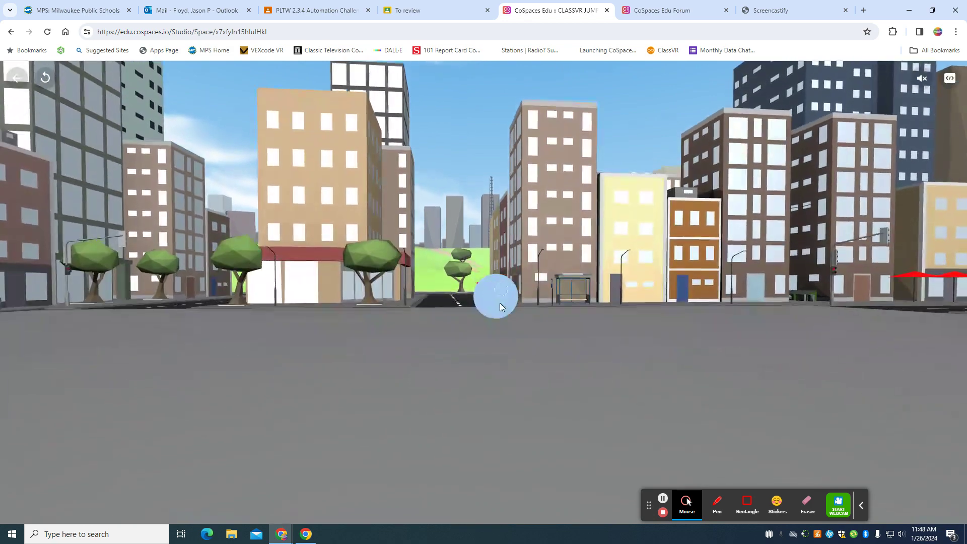
left_click(500, 304)
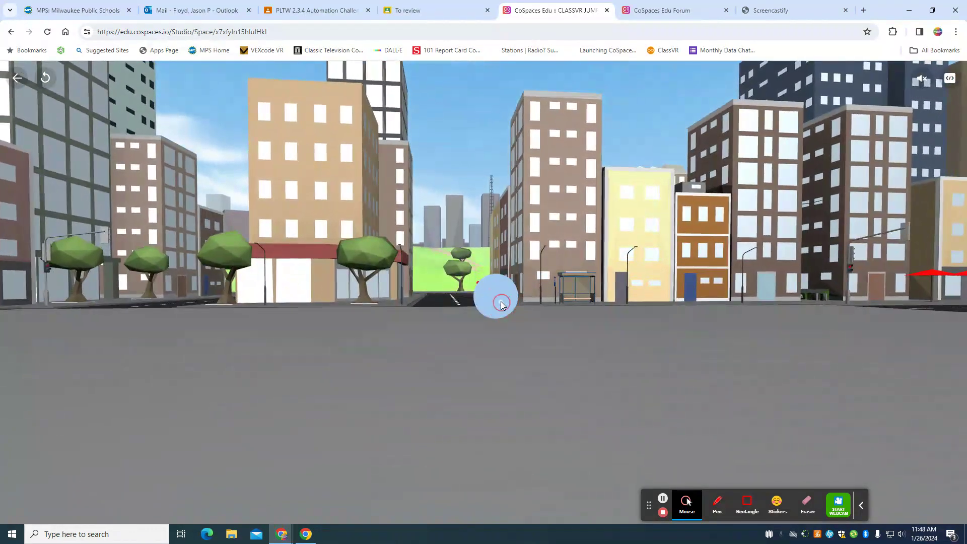
left_click_drag(520, 316, 596, 356)
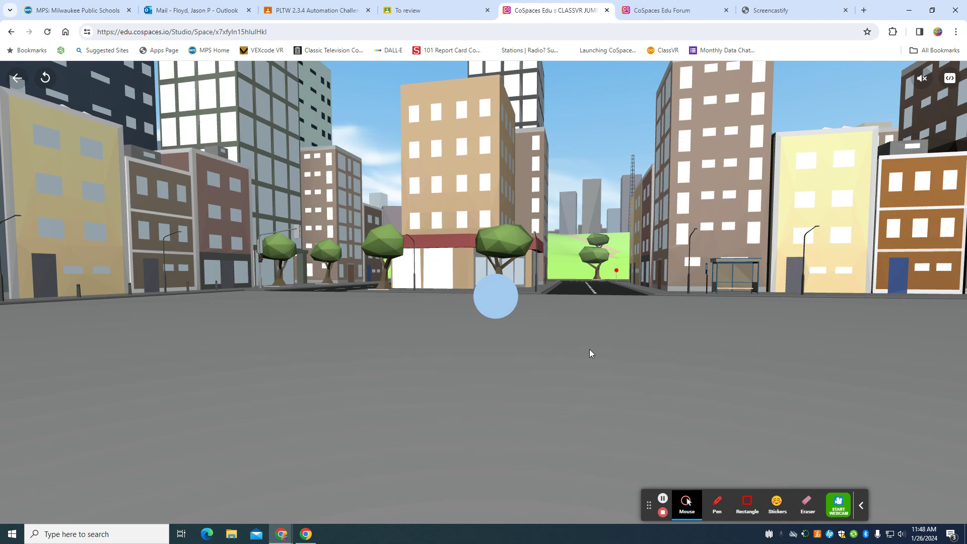
left_click(504, 285)
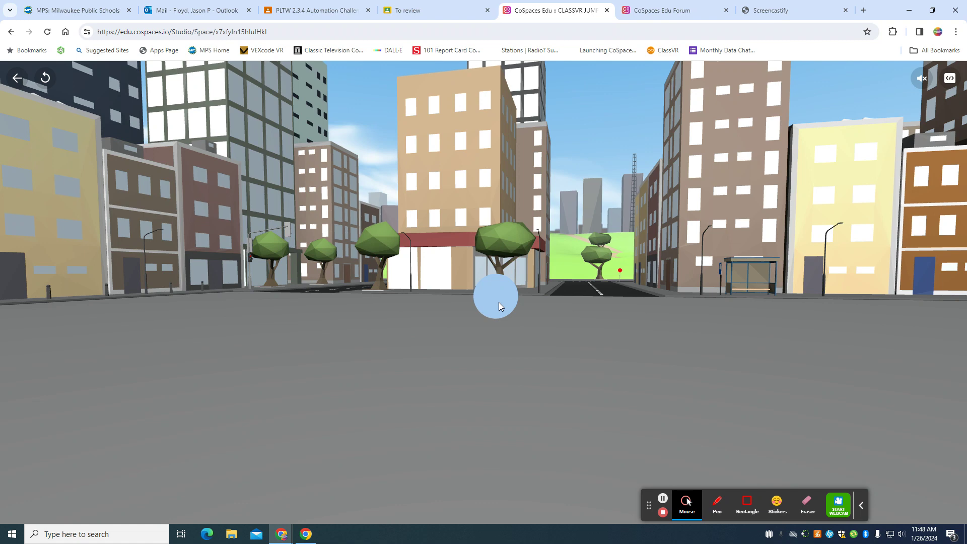
- Show the script beside the running scene, restart it, then return to the editor
left_click(950, 78)
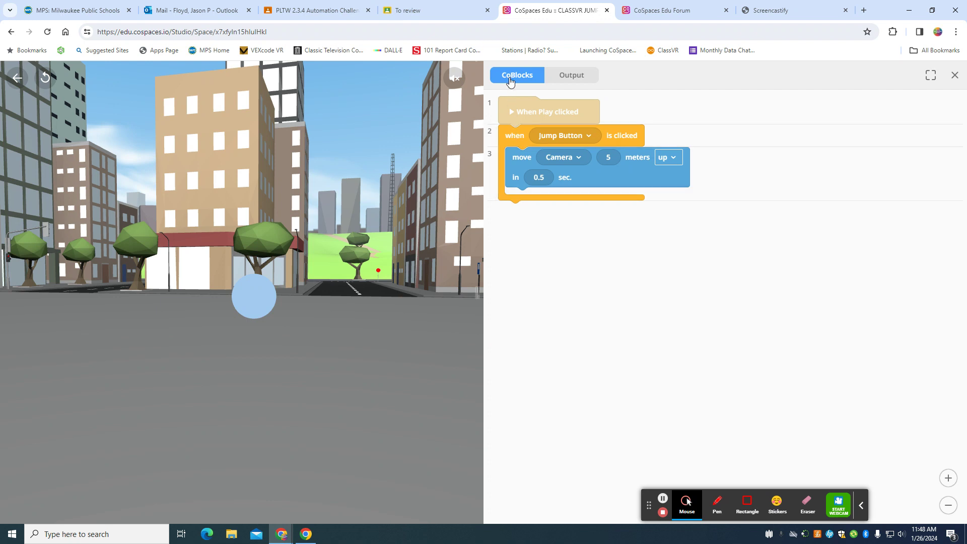
left_click(57, 76)
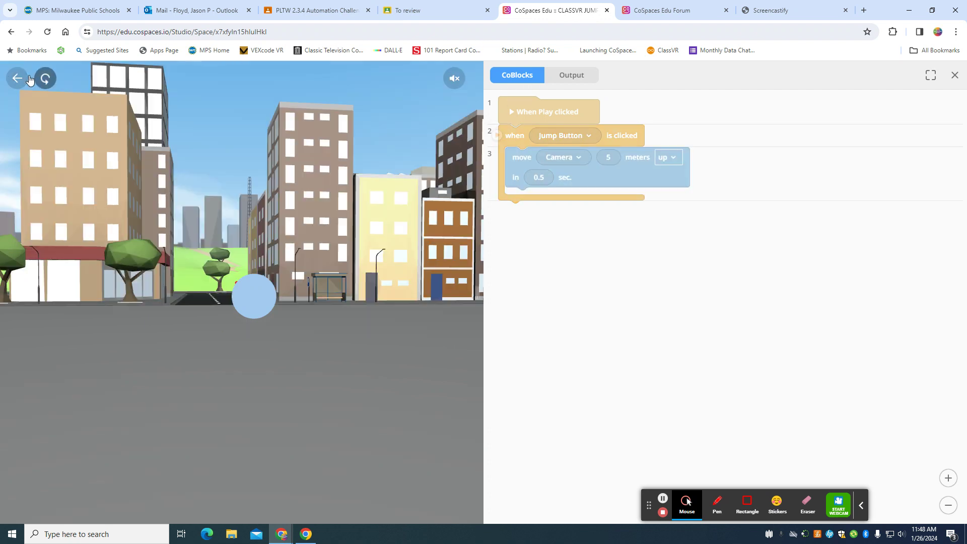
left_click(18, 78)
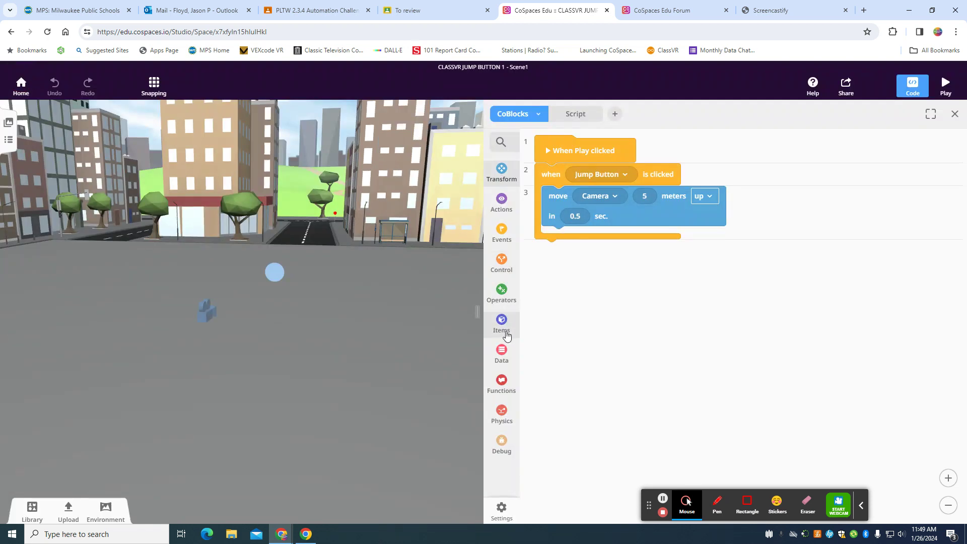
- Add a 'set opacity of Jump Button' Actions block under When Play clicked
left_click(502, 202)
scroll(557, 261, "down", 4)
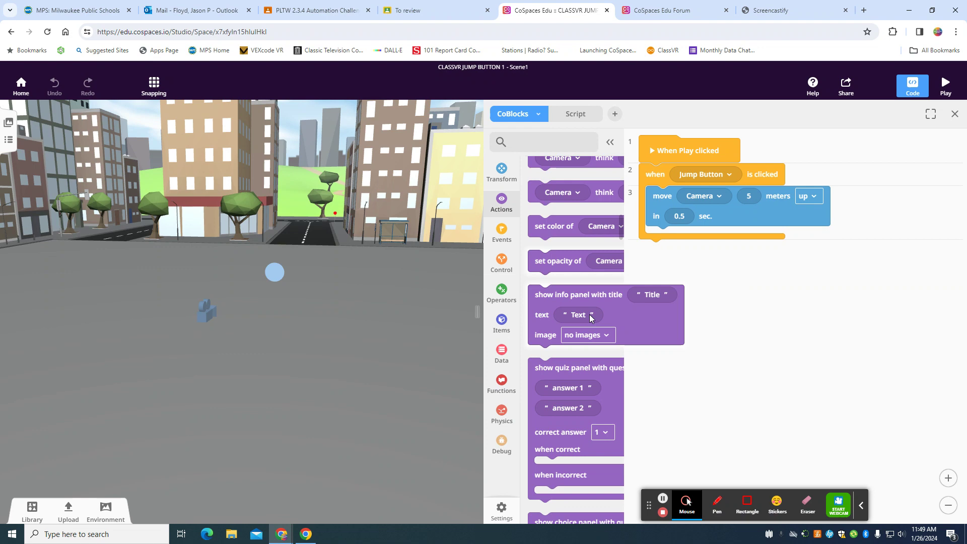
scroll(590, 314, "down", 2)
scroll(589, 315, "down", 2)
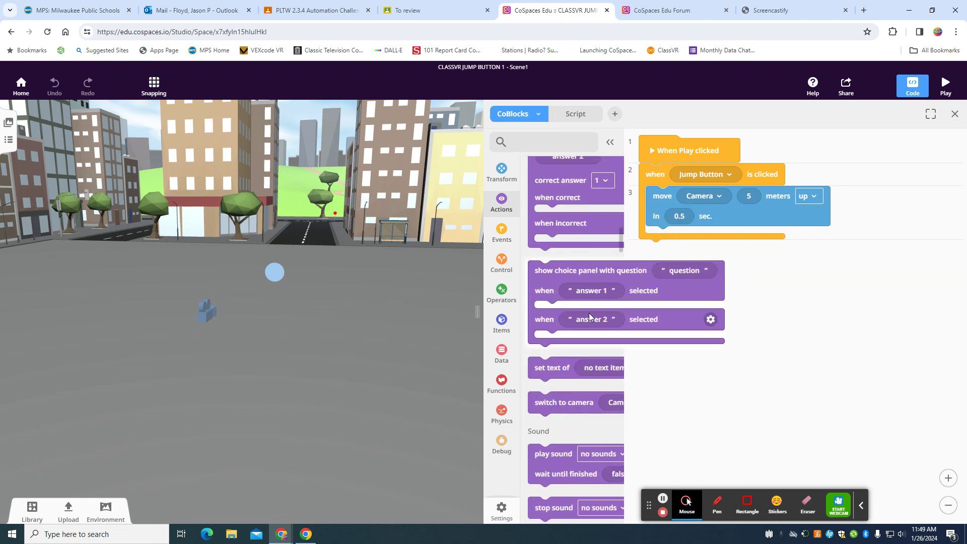
scroll(588, 314, "down", 2)
scroll(589, 316, "down", 2)
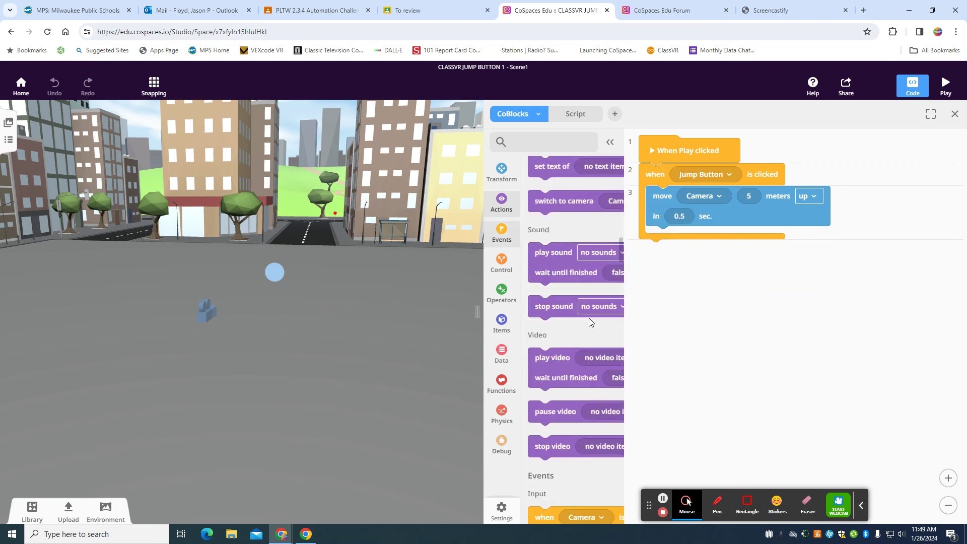
scroll(591, 321, "up", 6)
scroll(588, 318, "up", 4)
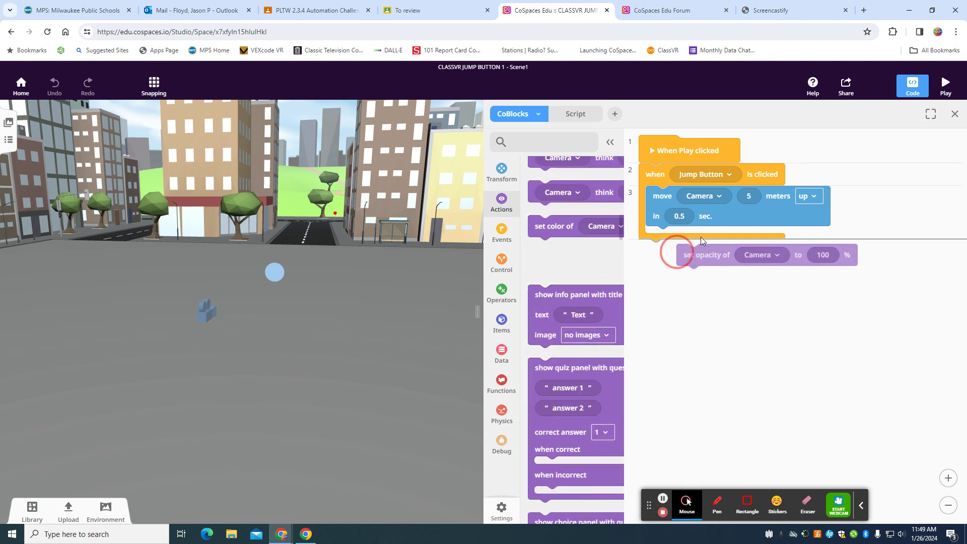
left_click_drag(703, 241, 667, 172)
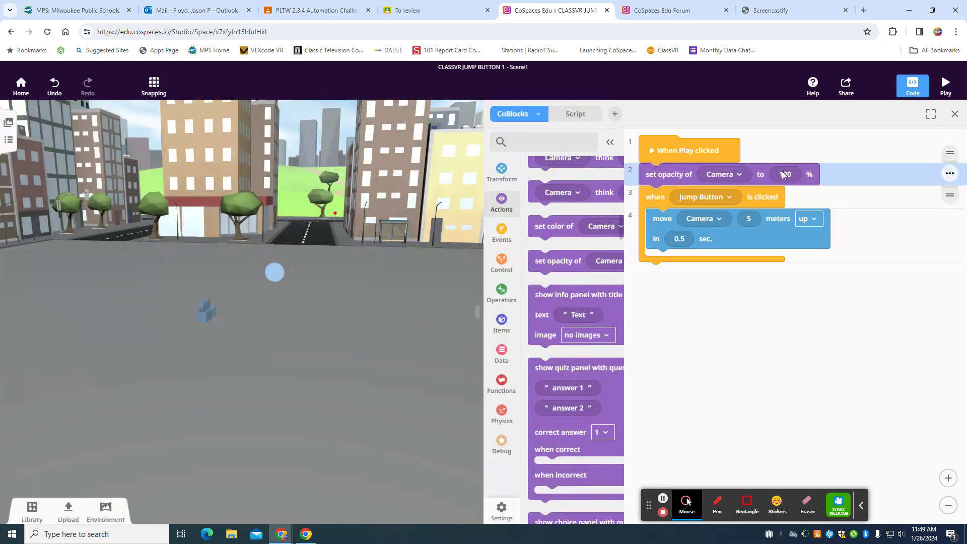
left_click(725, 174)
left_click(735, 220)
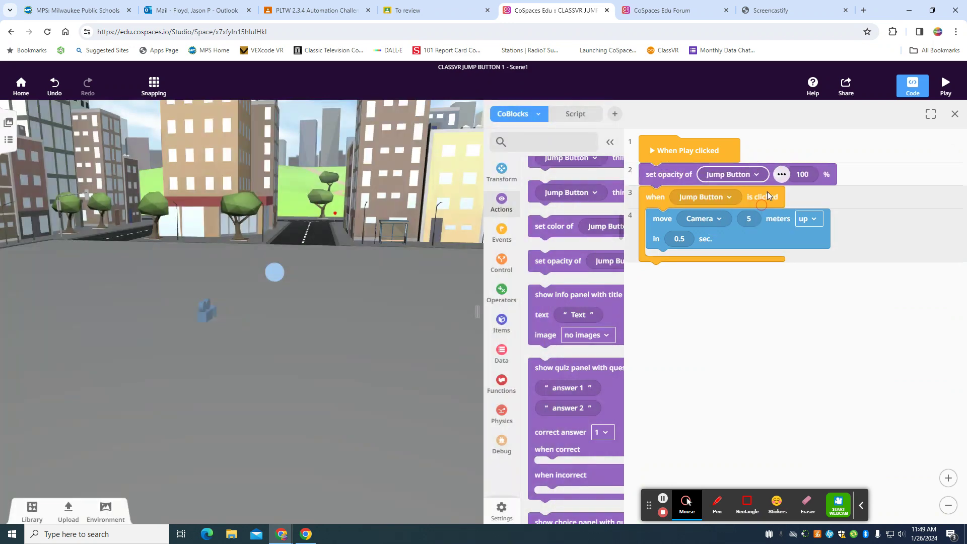
- Set the opacity value to 40% and start the scene
left_click(804, 174)
type("40")
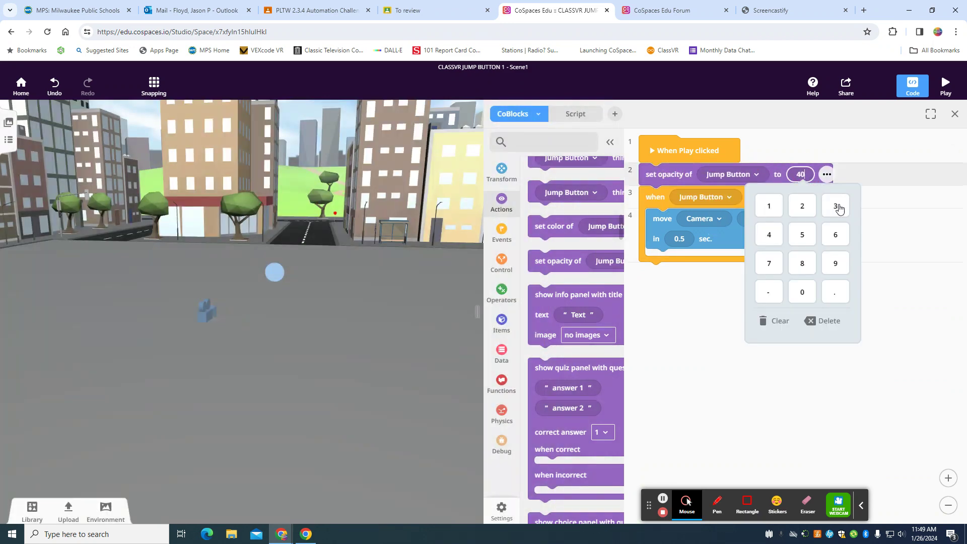
left_click(888, 286)
left_click(943, 88)
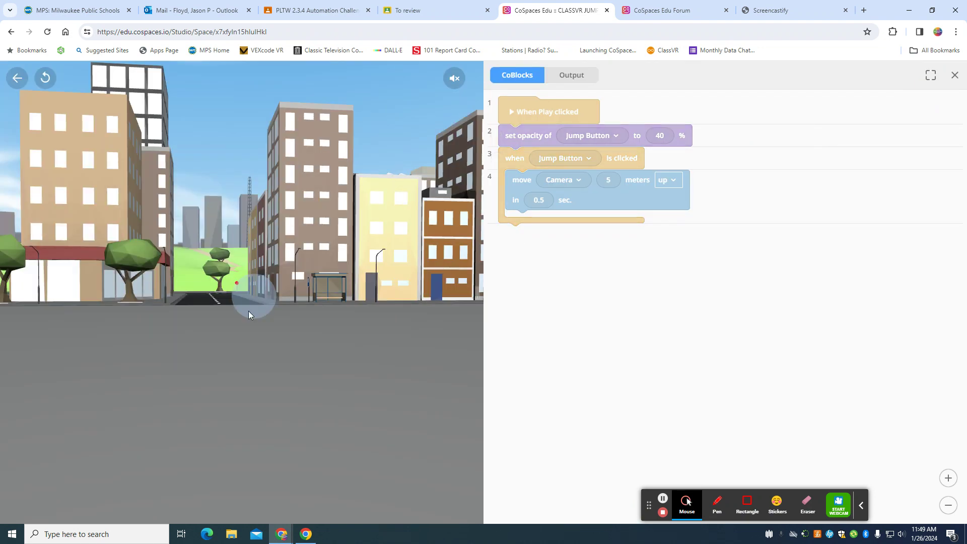
- Click the 40%-opacity jump button in play mode to raise the camera
left_click(256, 298)
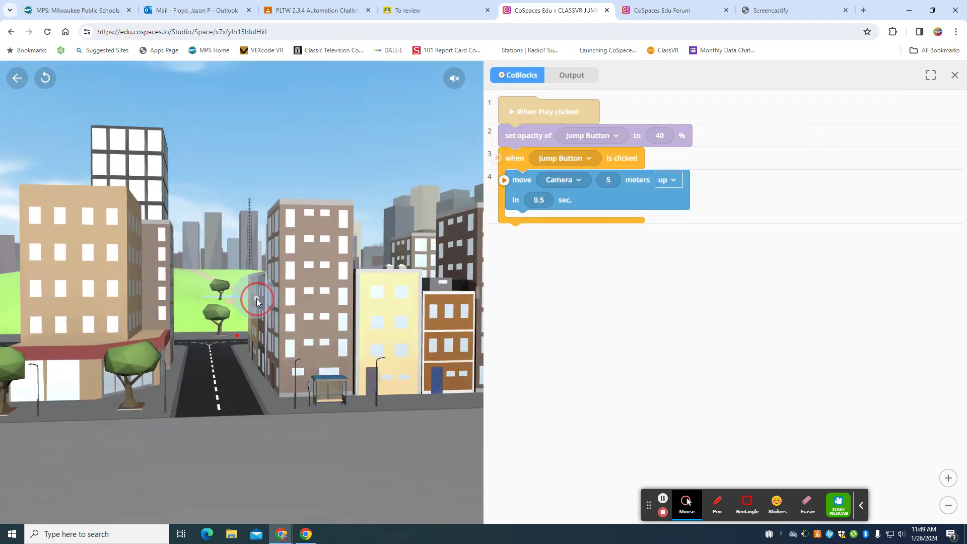